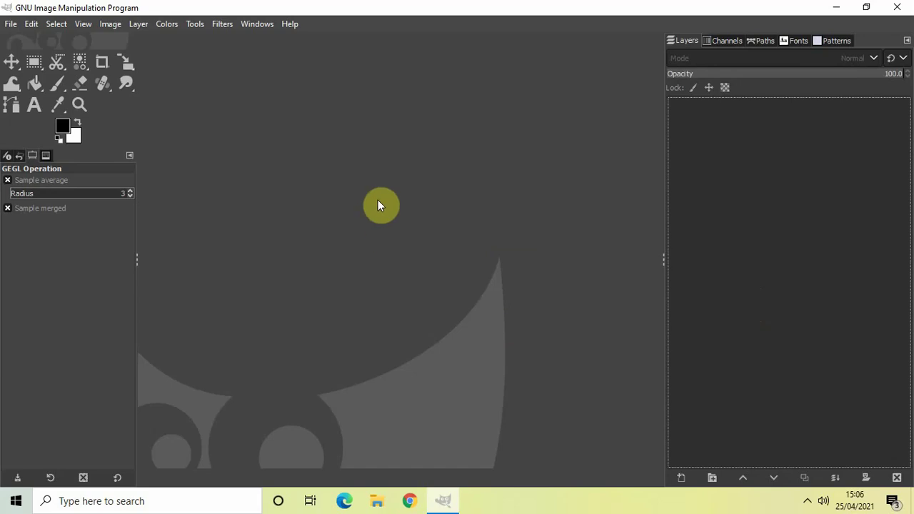
Create a new 1280 × 720 px image with Fill with set to White.
{"action": "left_click", "coordinate": [13, 28]}
{"action": "left_click", "coordinate": [20, 43]}
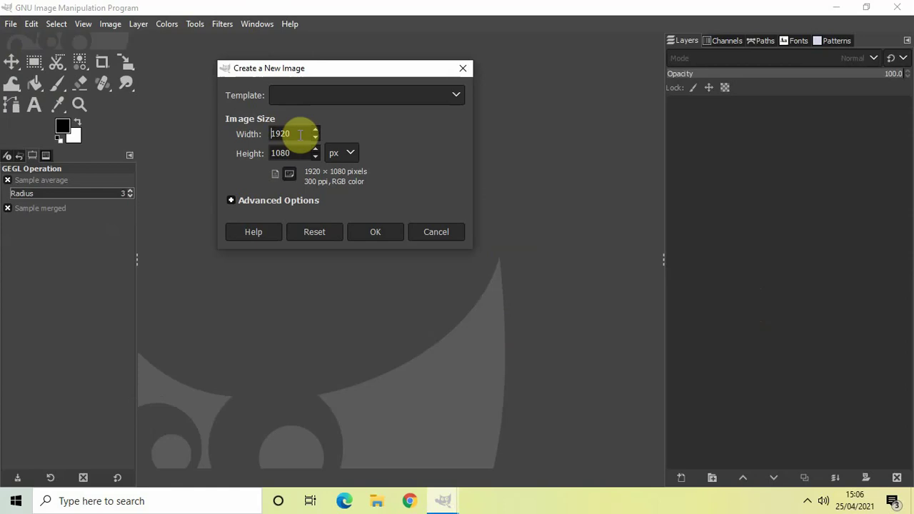
{"action": "left_click", "coordinate": [300, 134]}
{"action": "key", "text": "BackSpace"}
{"action": "key", "text": "BackSpace"}
{"action": "key", "text": "BackSpace"}
{"action": "type", "text": "280"}
{"action": "left_click", "coordinate": [302, 154]}
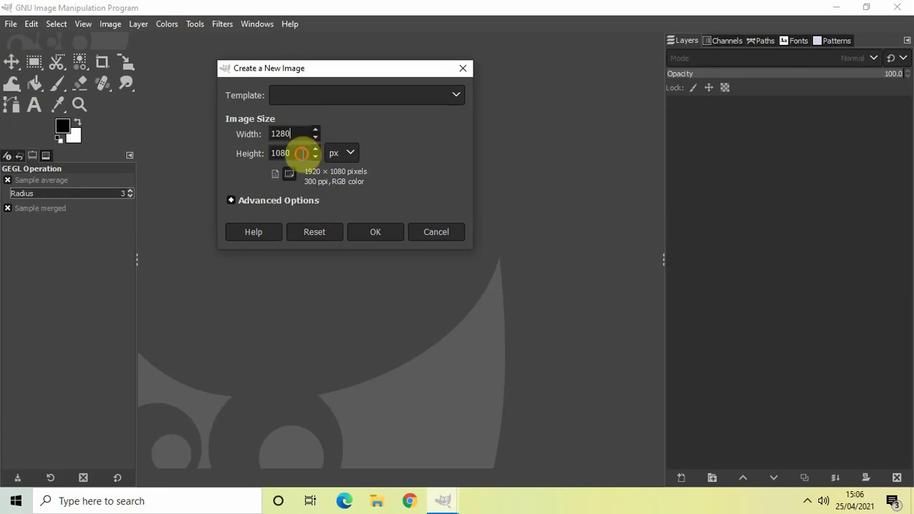
{"action": "key", "text": "BackSpace"}
{"action": "key", "text": "BackSpace"}
{"action": "key", "text": "BackSpace"}
{"action": "key", "text": "BackSpace"}
{"action": "type", "text": "720"}
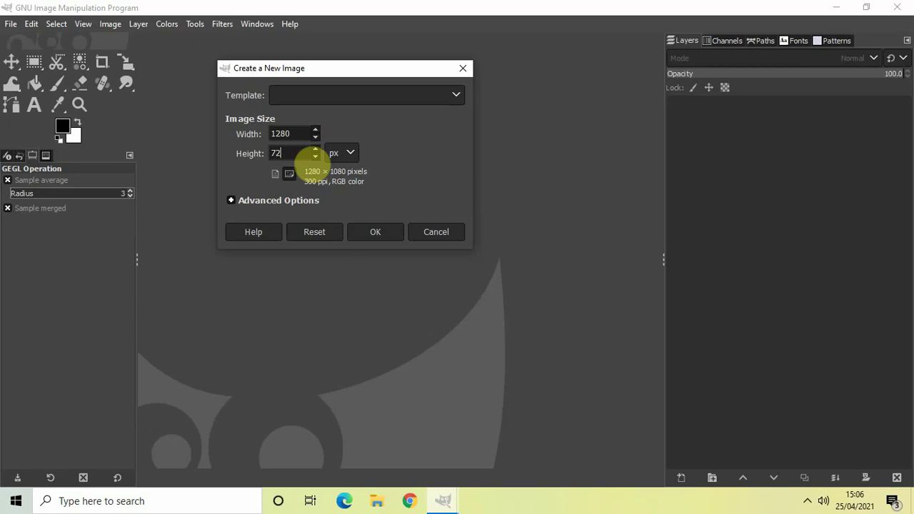
{"action": "left_click", "coordinate": [296, 202]}
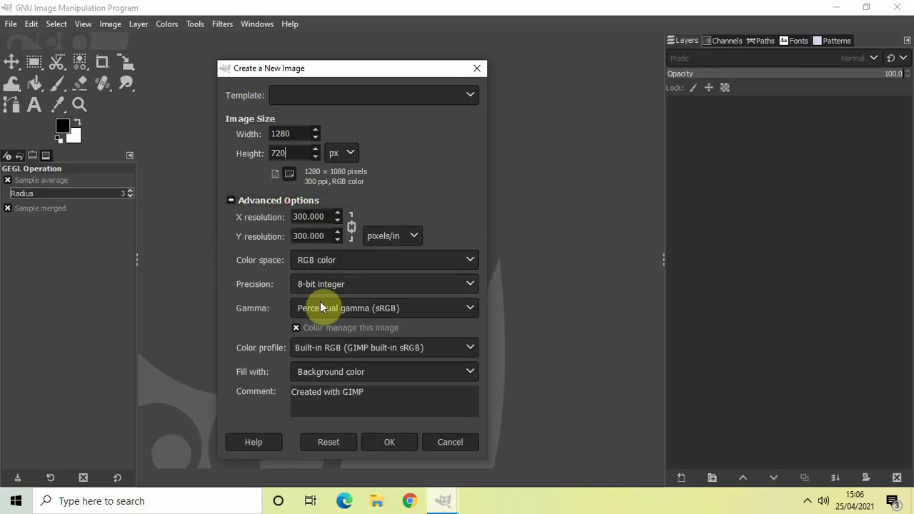
{"action": "left_click", "coordinate": [347, 371]}
{"action": "left_click", "coordinate": [347, 423]}
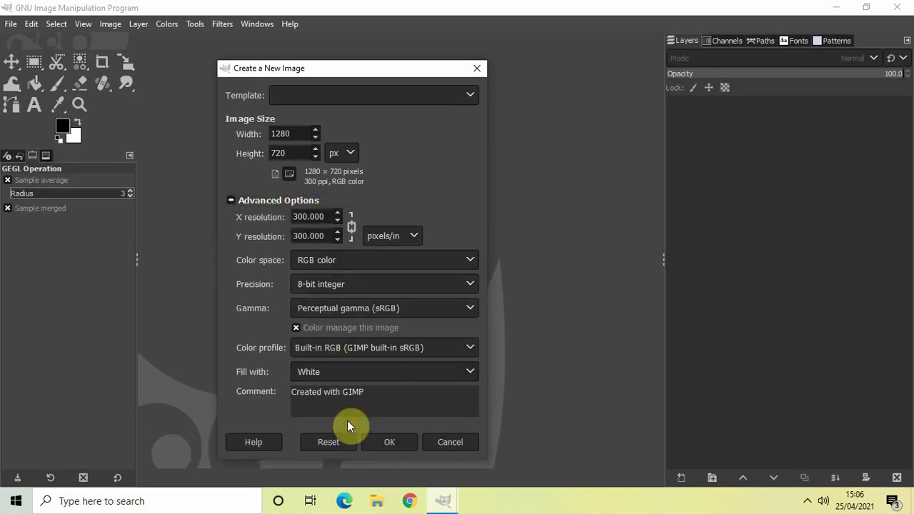
{"action": "left_click", "coordinate": [386, 439]}
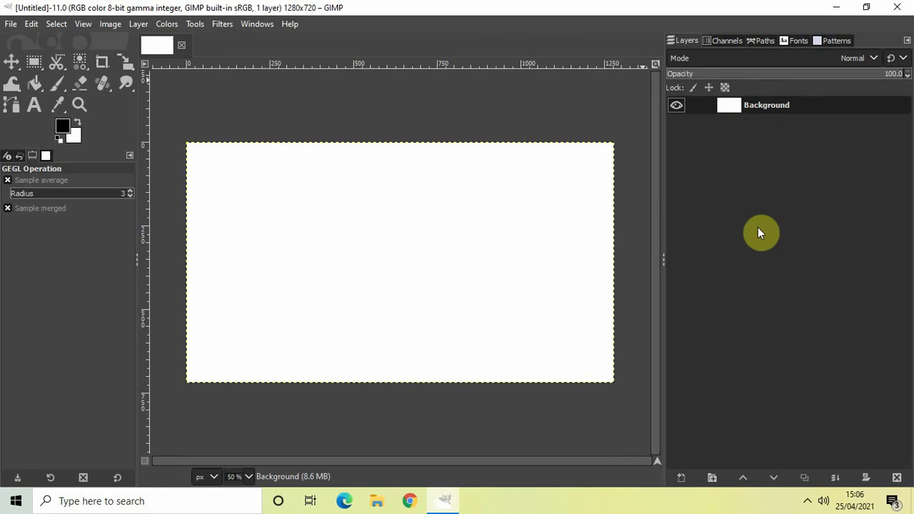
Add a new transparent layer named 'Layer' above the white Background.
{"action": "left_click", "coordinate": [680, 478]}
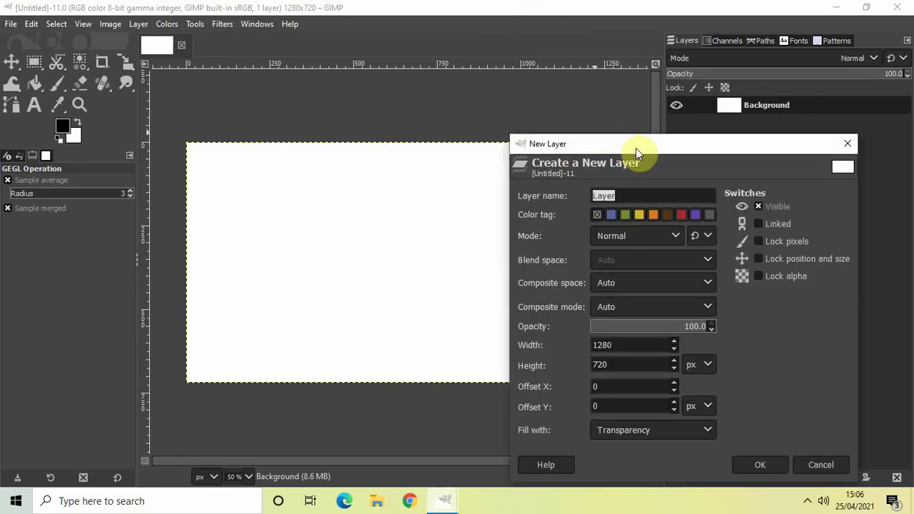
{"action": "left_click_drag", "start_coordinate": [637, 148], "coordinate": [633, 104]}
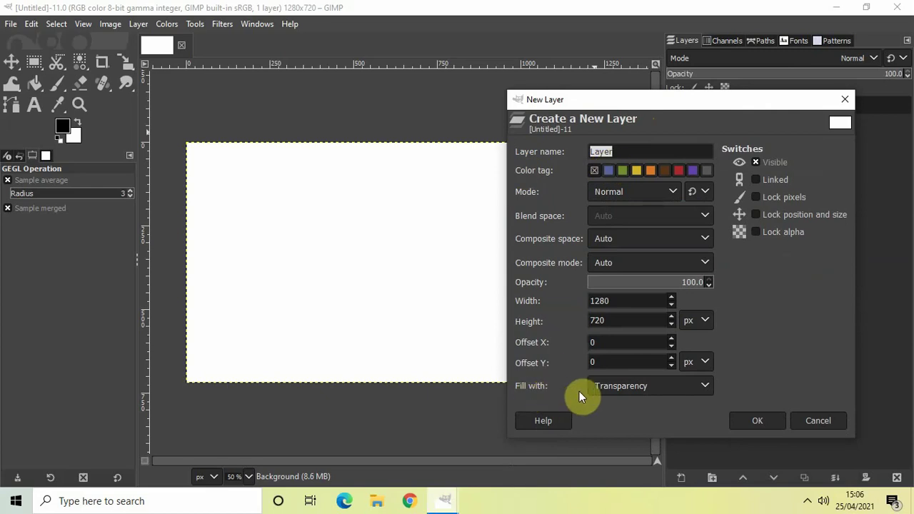
{"action": "left_click", "coordinate": [751, 420]}
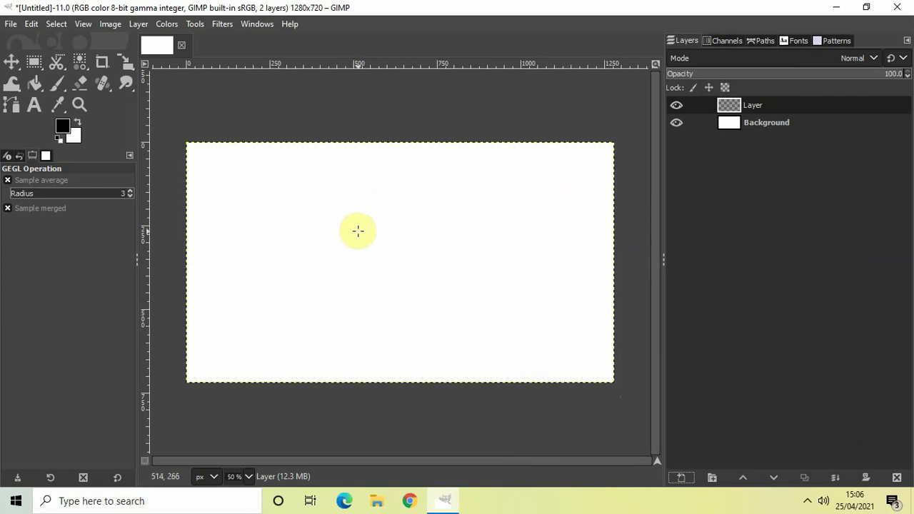
Type the word EMBOSSED in a text box on the canvas.
{"action": "left_click", "coordinate": [36, 106]}
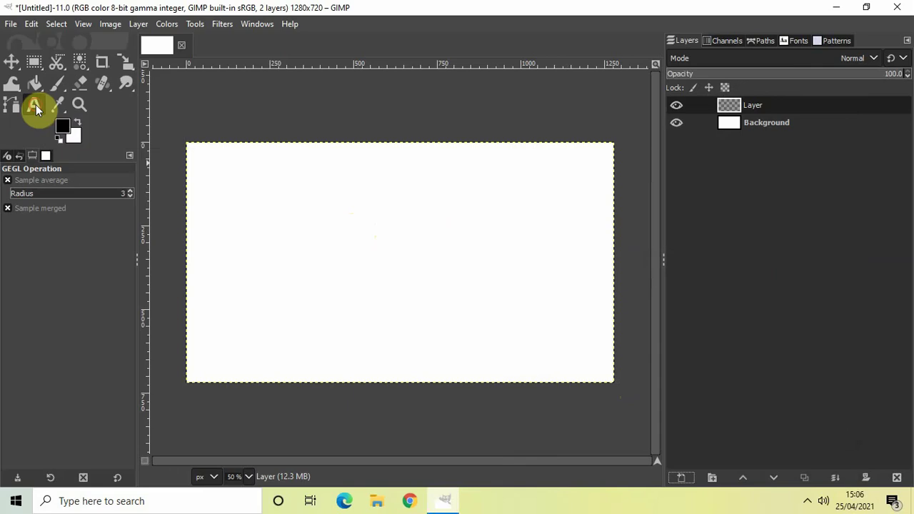
{"action": "left_click", "coordinate": [252, 216]}
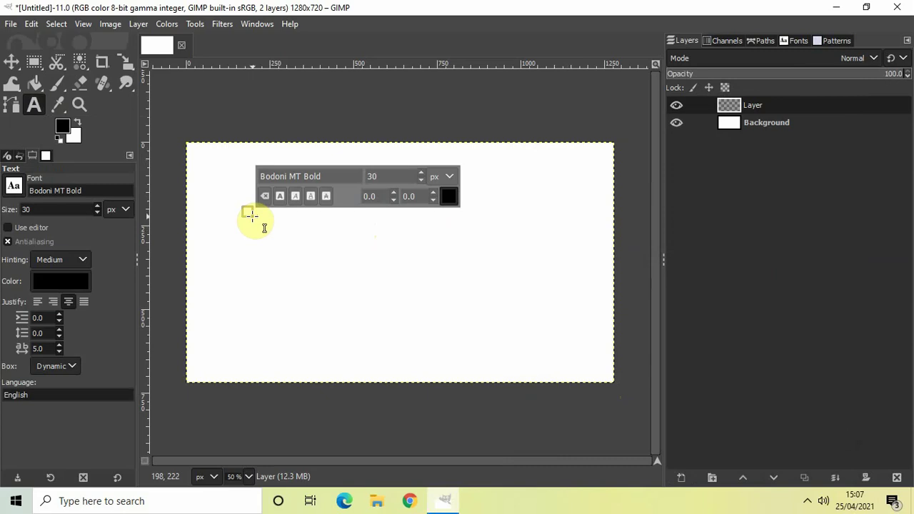
{"action": "type", "text": "EMBOS"}
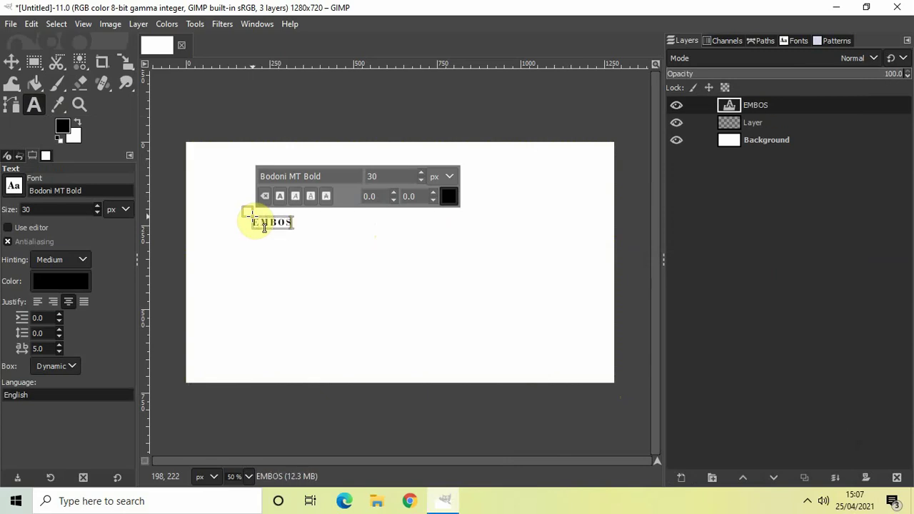
{"action": "type", "text": "SED"}
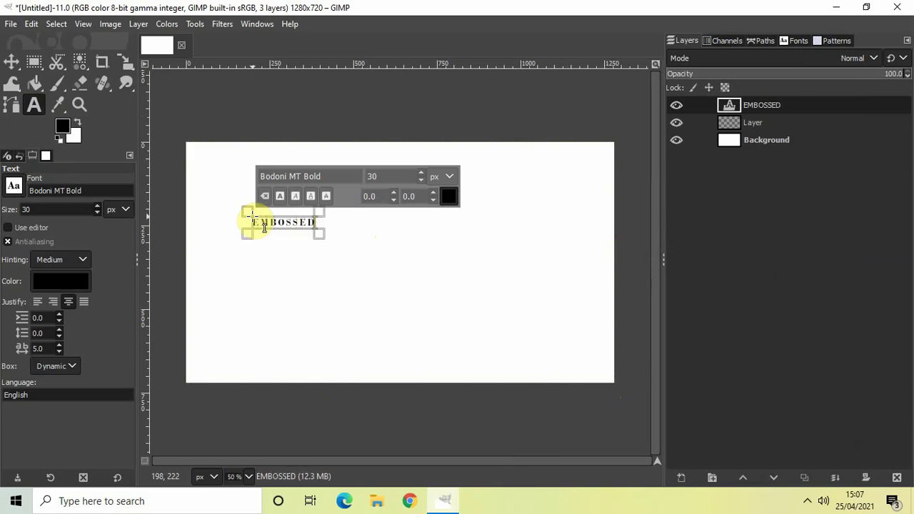
Set the EMBOSSED text to Montserrat Heavy at 175 px.
{"action": "double_click", "coordinate": [264, 227]}
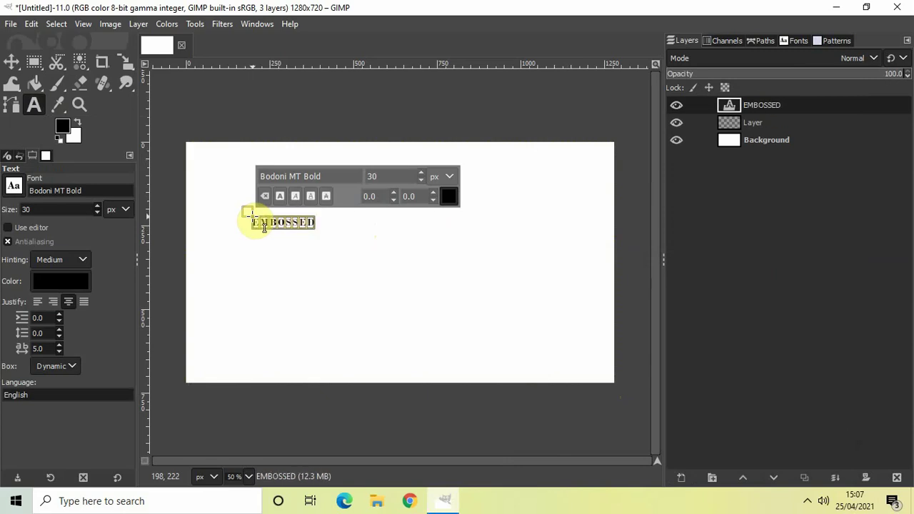
{"action": "triple_click", "coordinate": [330, 175]}
{"action": "key", "text": "BackSpace"}
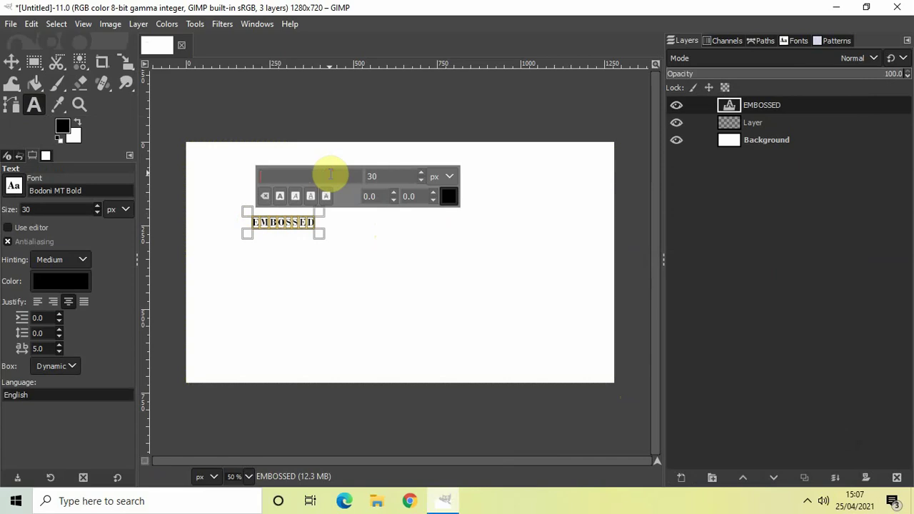
{"action": "type", "text": "MONT"}
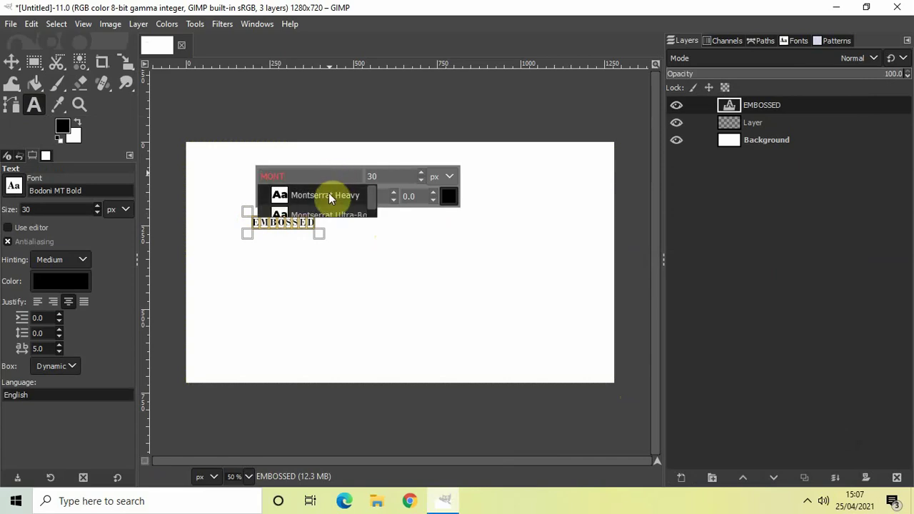
{"action": "left_click", "coordinate": [329, 198]}
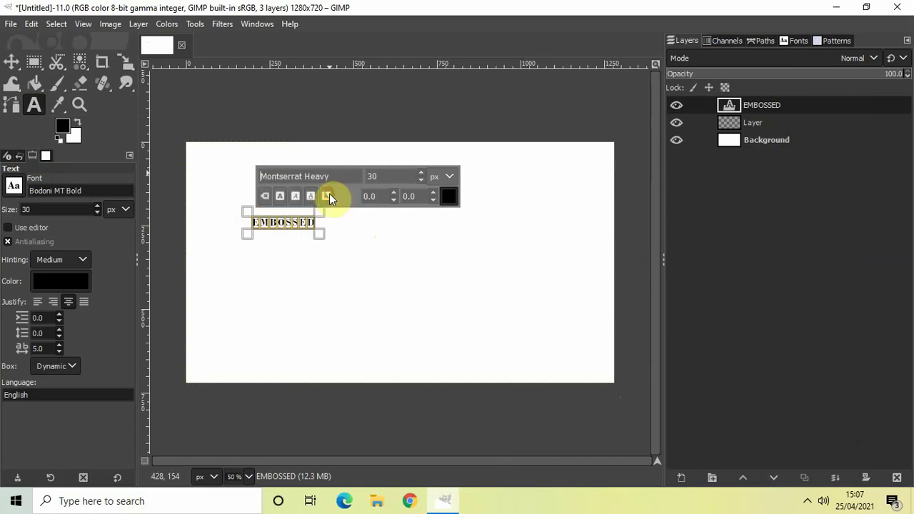
{"action": "left_click", "coordinate": [390, 176]}
{"action": "key", "text": "BackSpace"}
{"action": "key", "text": "BackSpace"}
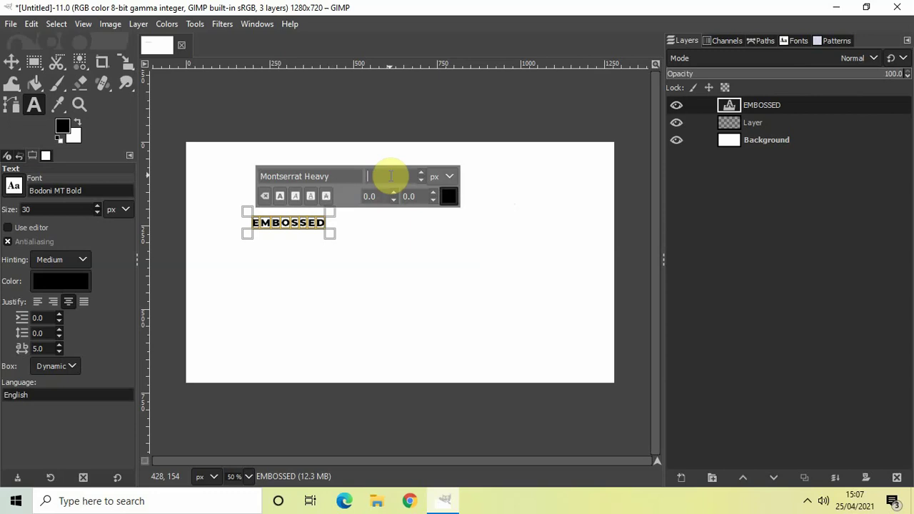
{"action": "type", "text": "175"}
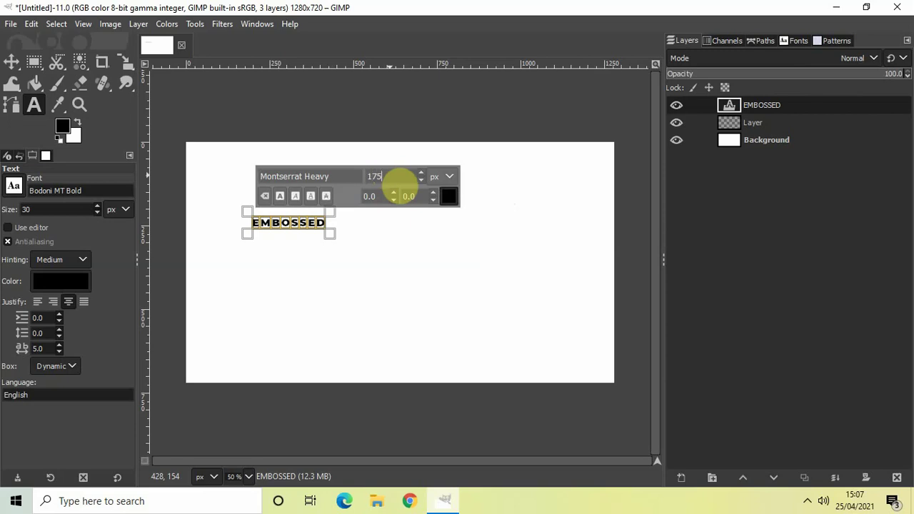
{"action": "key", "text": "Return"}
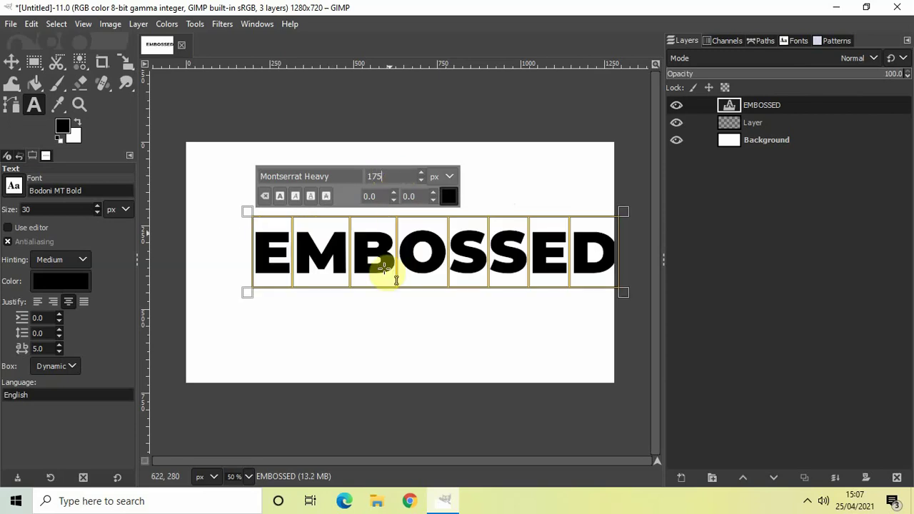
Align the EMBOSSED text layer to the image's horizontal and vertical centre.
{"action": "left_click", "coordinate": [785, 139]}
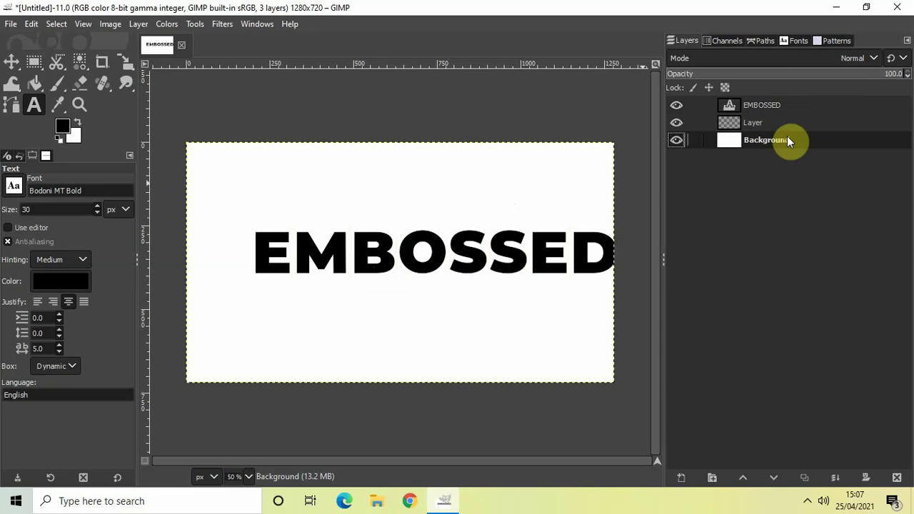
{"action": "left_click", "coordinate": [782, 105]}
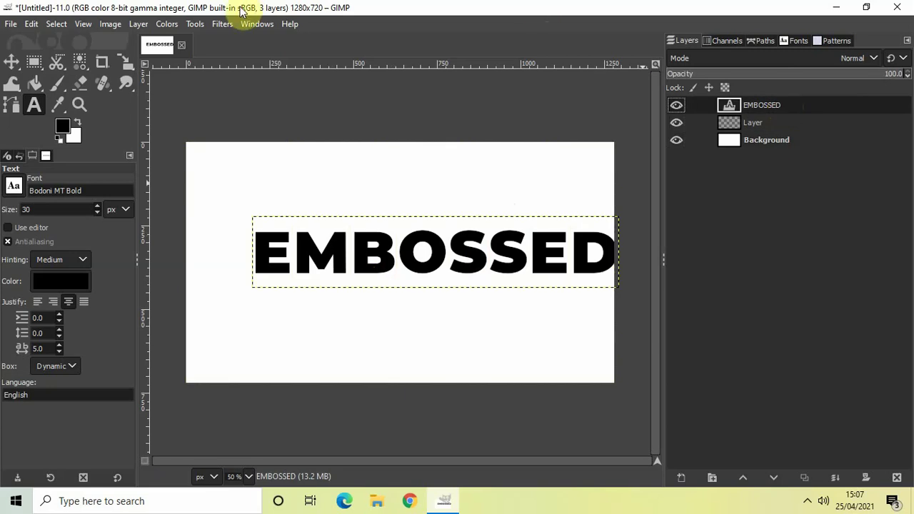
{"action": "left_click", "coordinate": [201, 26]}
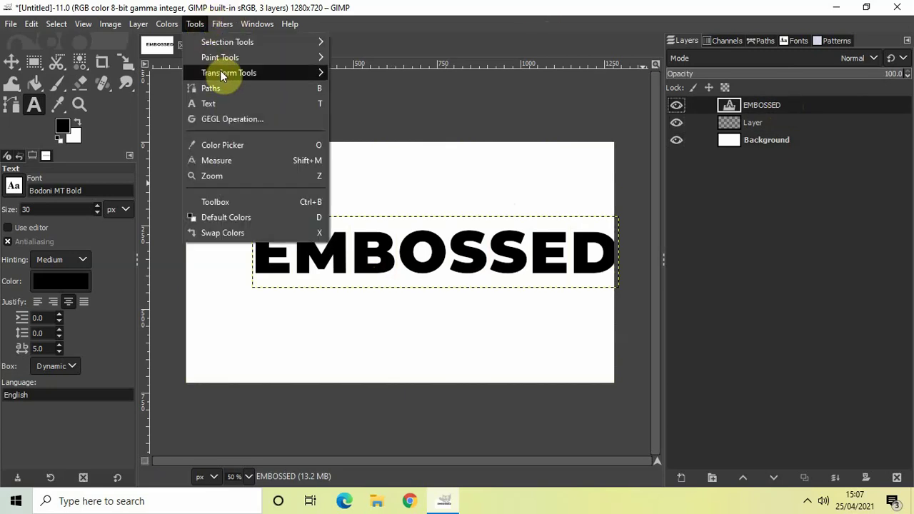
{"action": "mouse_move", "coordinate": [228, 74]}
{"action": "left_click", "coordinate": [377, 74]}
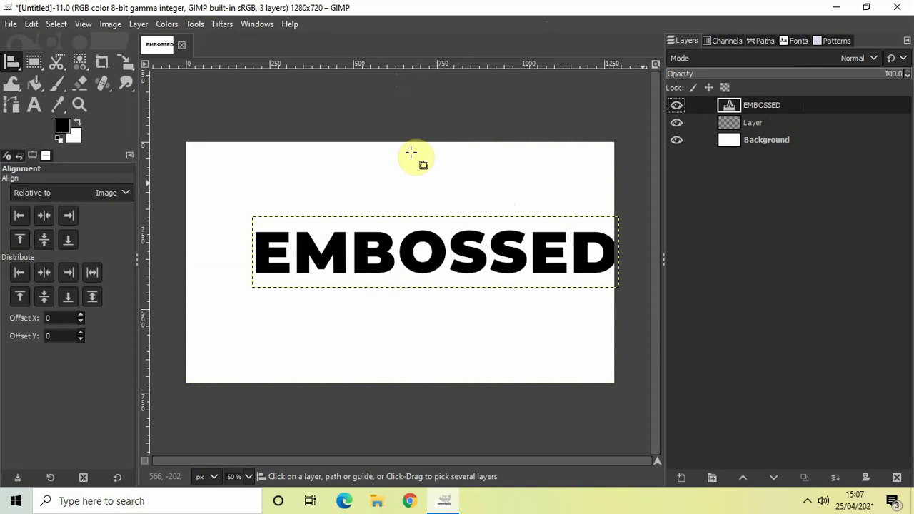
{"action": "left_click", "coordinate": [386, 244]}
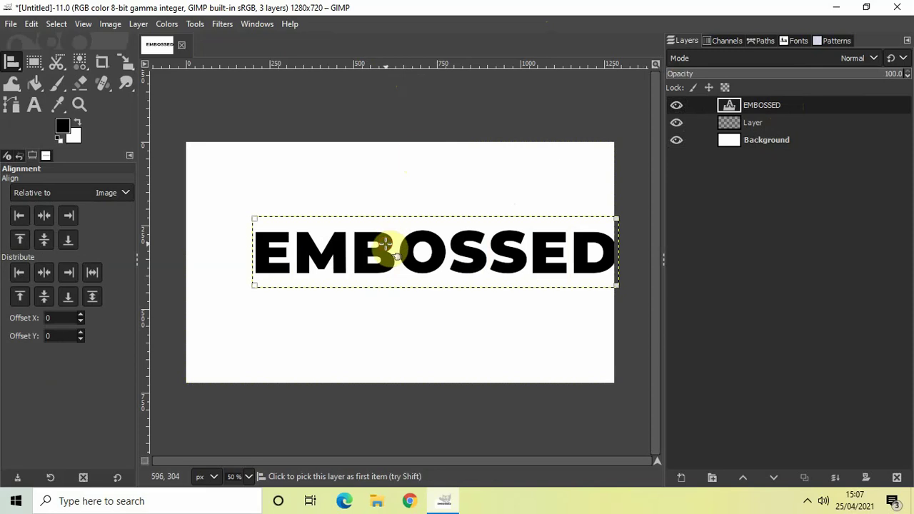
{"action": "left_click", "coordinate": [44, 217]}
{"action": "left_click", "coordinate": [44, 240]}
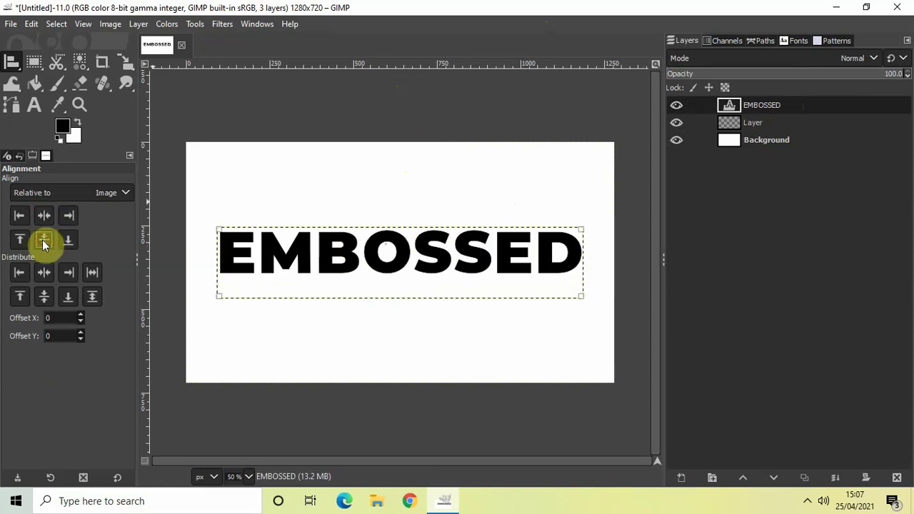
Switch to the Move tool.
{"action": "left_click", "coordinate": [195, 24]}
{"action": "mouse_move", "coordinate": [232, 72]}
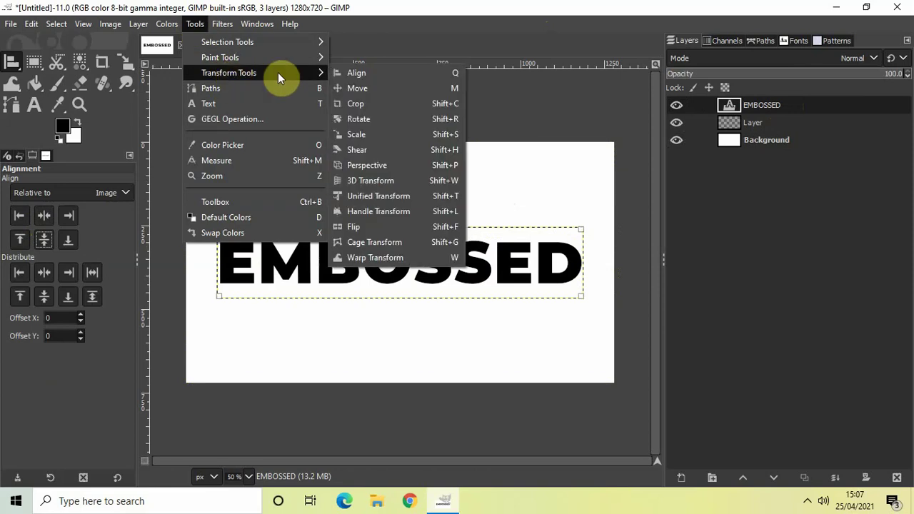
{"action": "left_click", "coordinate": [377, 86]}
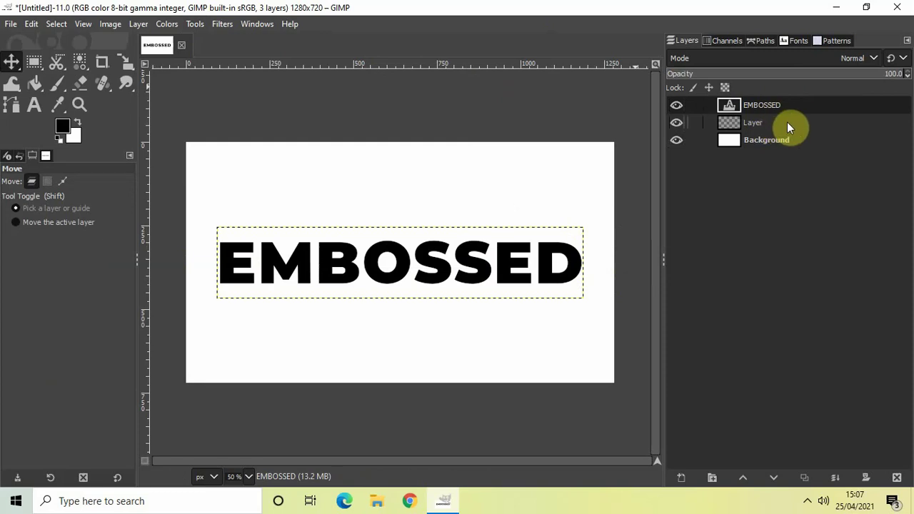
Drag the EMBOSSED layer below 'Layer' and use Alpha to Selection on it.
{"action": "left_click_drag", "start_coordinate": [782, 116], "coordinate": [781, 135]}
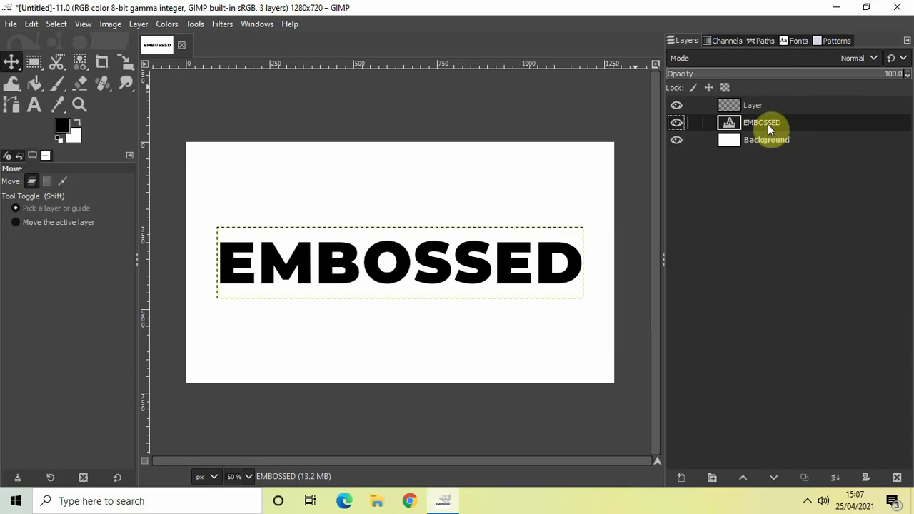
{"action": "right_click", "coordinate": [768, 122]}
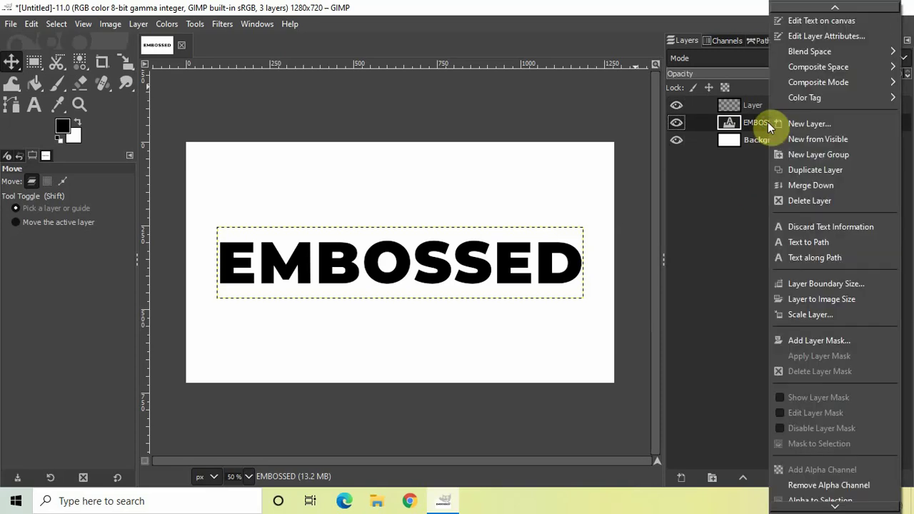
{"action": "scroll", "coordinate": [863, 493], "scroll_direction": "down", "scroll_amount": 3}
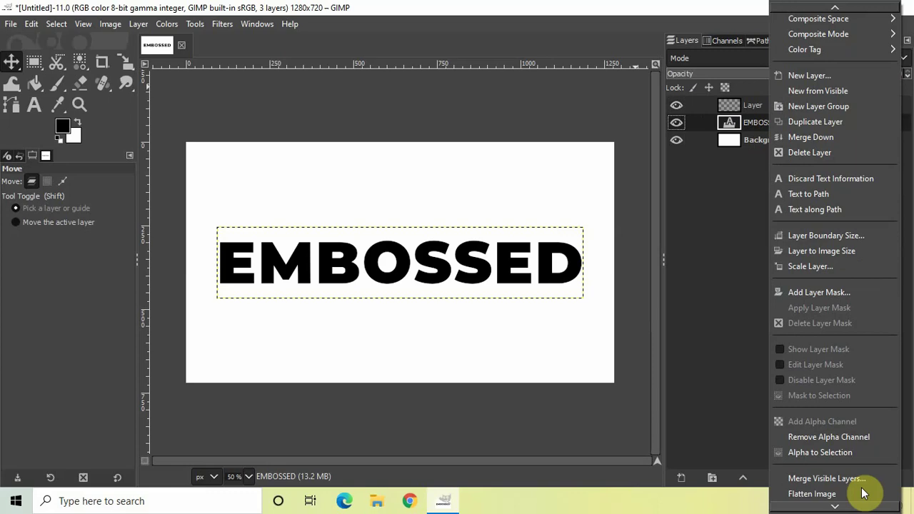
{"action": "left_click", "coordinate": [869, 452]}
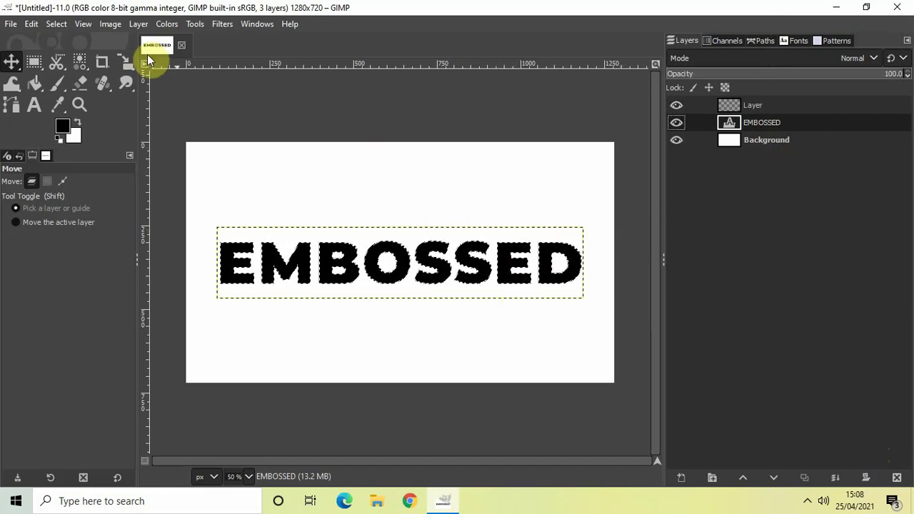
Feather the letter selection by 15 px instead of 2.
{"action": "left_click", "coordinate": [57, 24]}
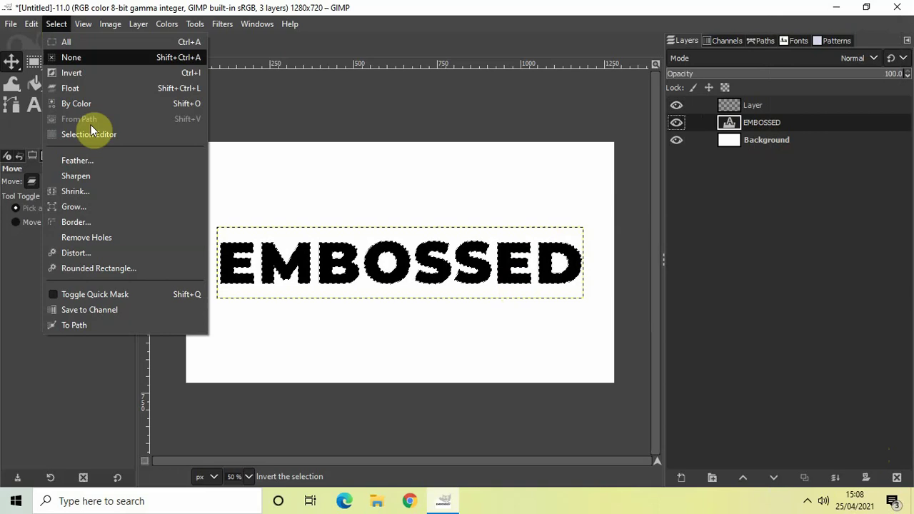
{"action": "left_click", "coordinate": [117, 162]}
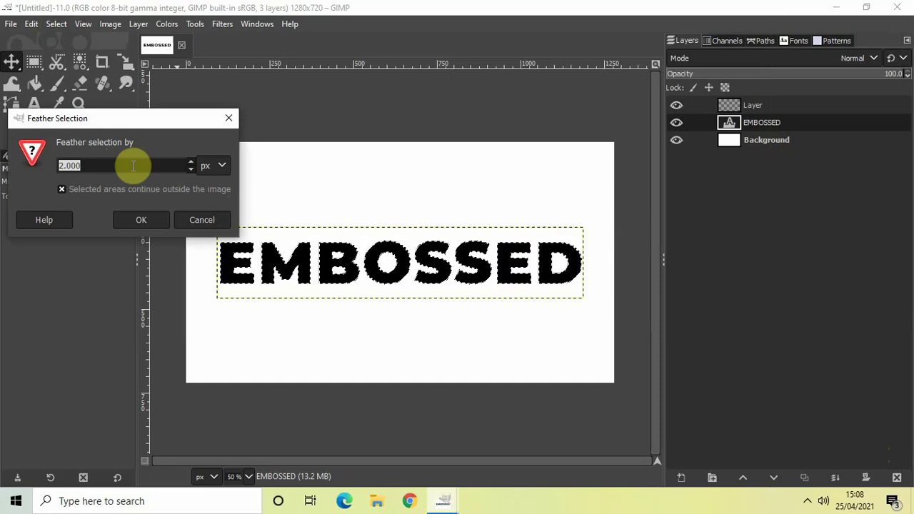
{"action": "left_click", "coordinate": [133, 165]}
{"action": "double_click", "coordinate": [133, 166]}
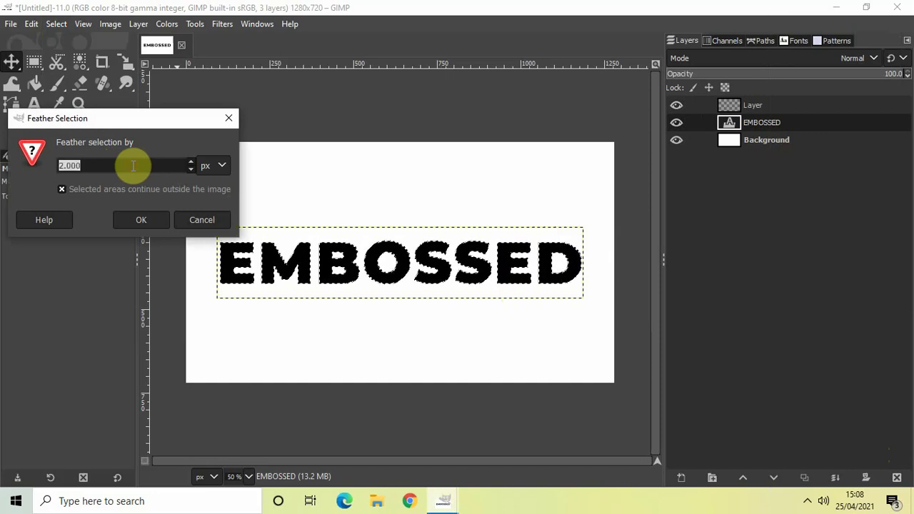
{"action": "key", "text": "BackSpace"}
{"action": "type", "text": "15"}
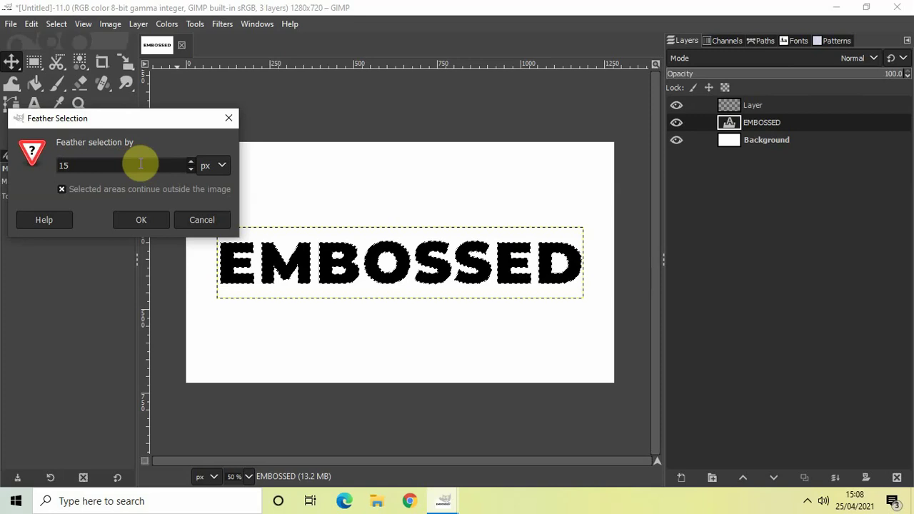
{"action": "left_click", "coordinate": [140, 219]}
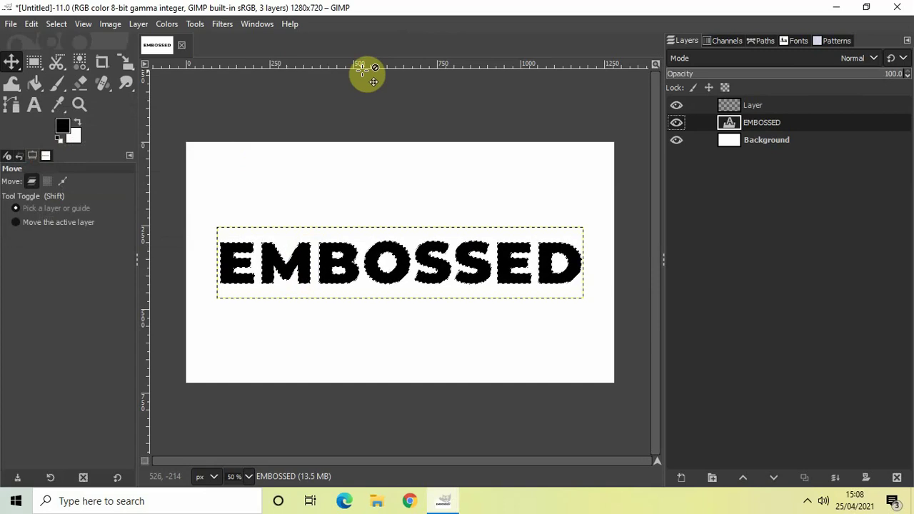
Choose Bucket Fill and swap colours so white is the foreground.
{"action": "left_click", "coordinate": [193, 25]}
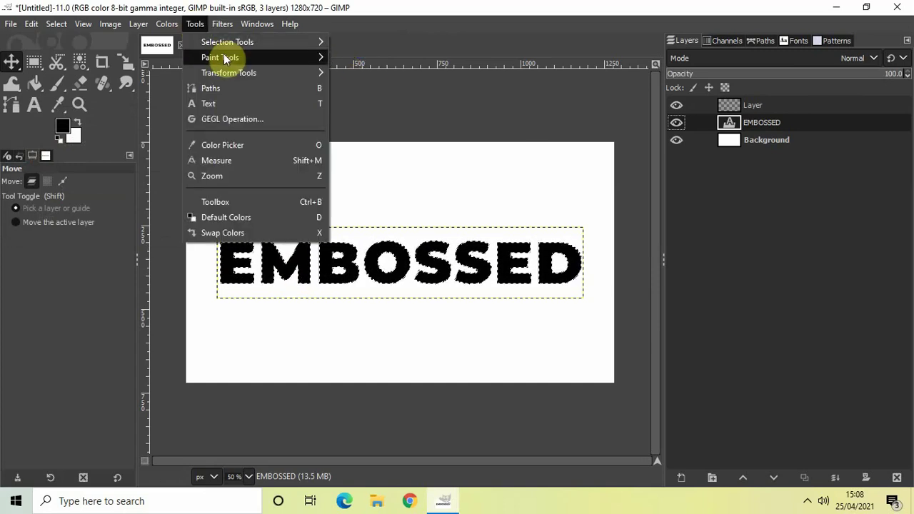
{"action": "mouse_move", "coordinate": [224, 57]}
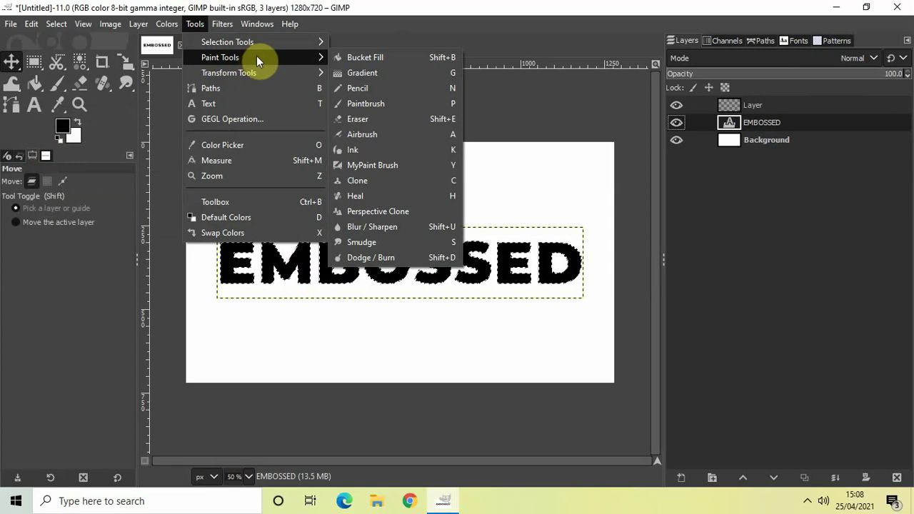
{"action": "left_click", "coordinate": [388, 58]}
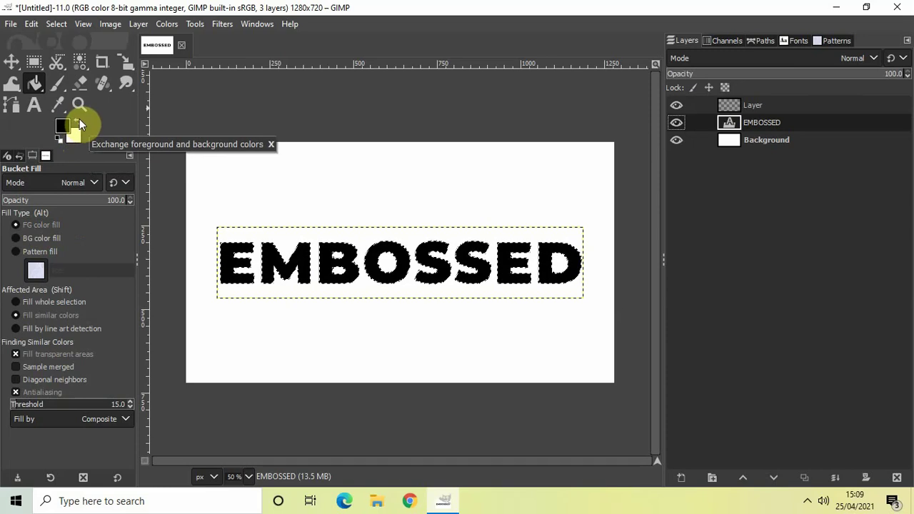
{"action": "left_click", "coordinate": [79, 122]}
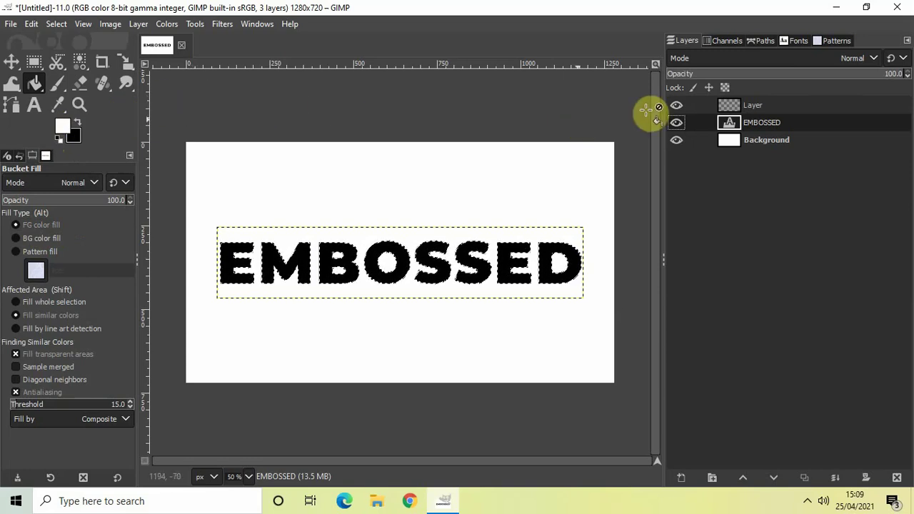
Fill the letter selection with white on 'Layer', then select none.
{"action": "left_click", "coordinate": [780, 105]}
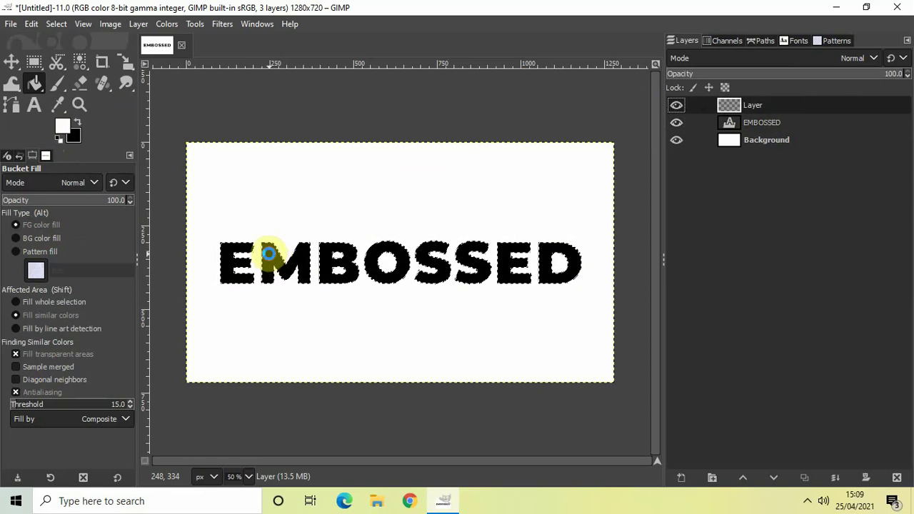
{"action": "left_click", "coordinate": [270, 254]}
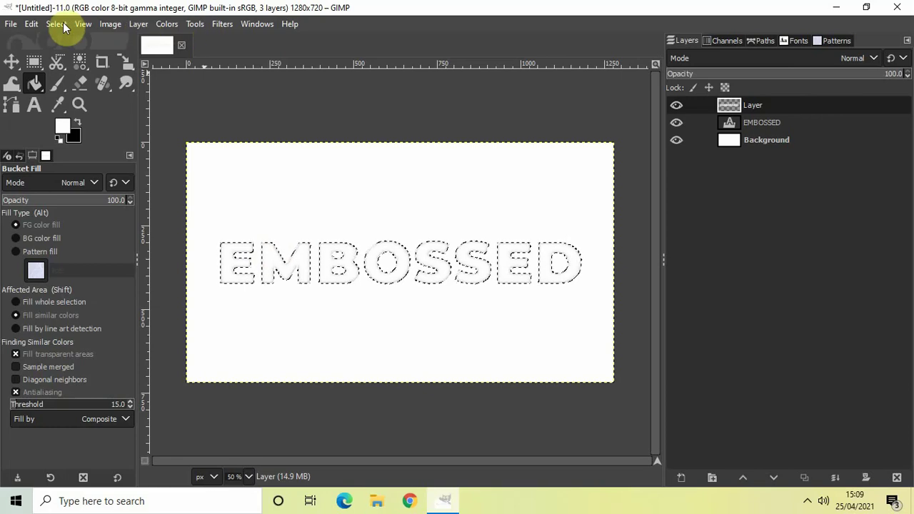
{"action": "left_click", "coordinate": [61, 25]}
{"action": "left_click", "coordinate": [73, 54]}
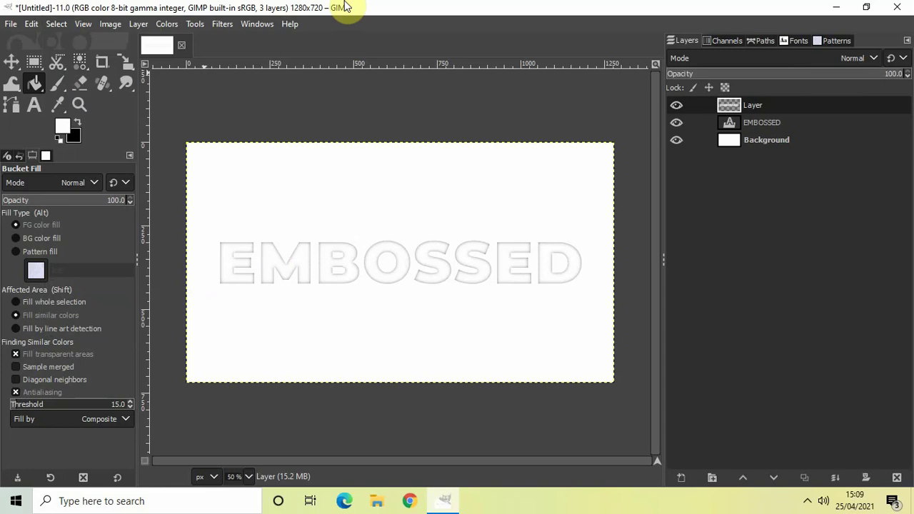
Apply Distorts > Emboss to 'Layer': azimuth 184.68, elevation 37.15, depth 34.
{"action": "left_click", "coordinate": [222, 25]}
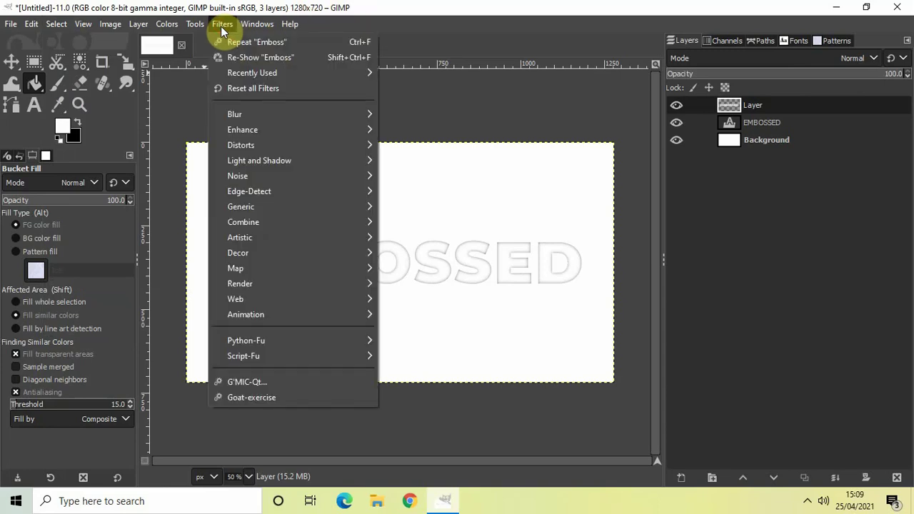
{"action": "mouse_move", "coordinate": [274, 145]}
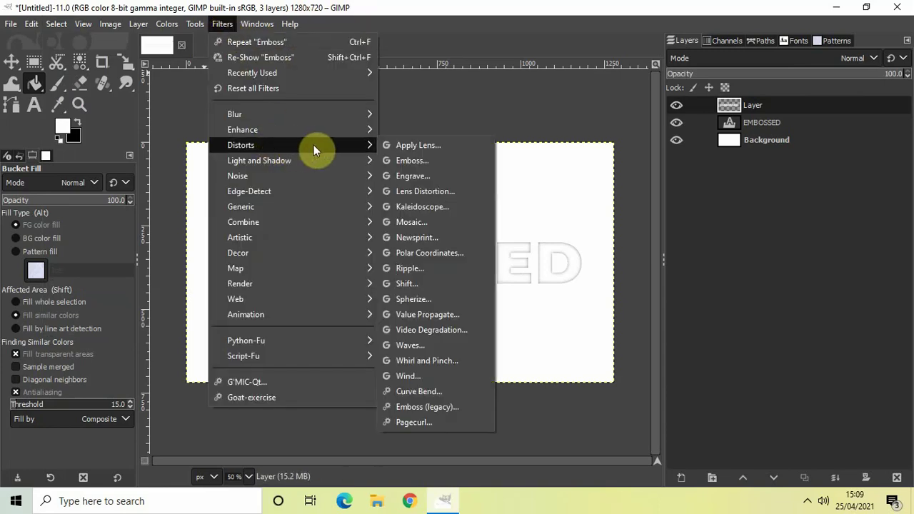
{"action": "left_click", "coordinate": [441, 161]}
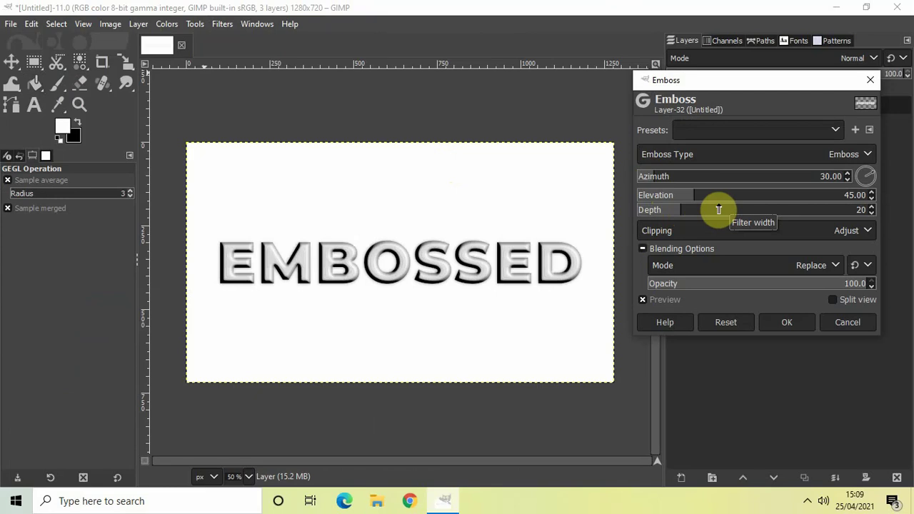
{"action": "left_click", "coordinate": [743, 178]}
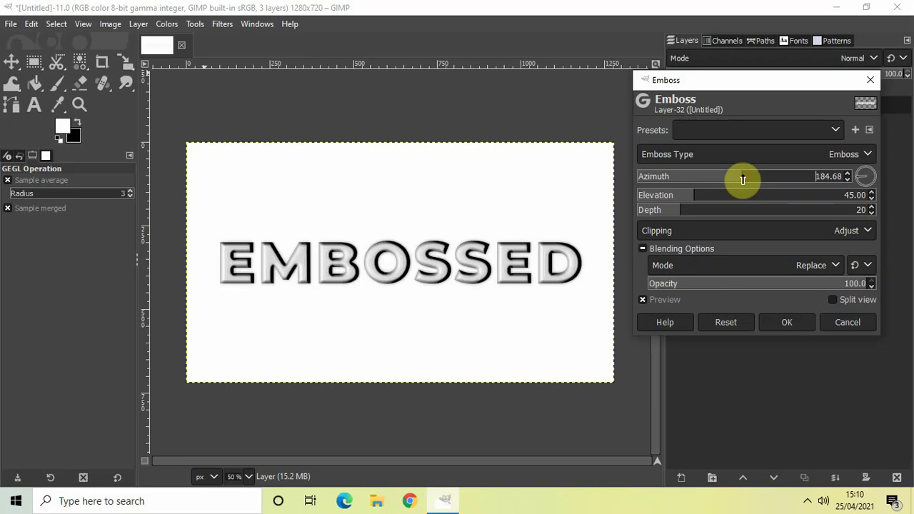
{"action": "left_click", "coordinate": [671, 195]}
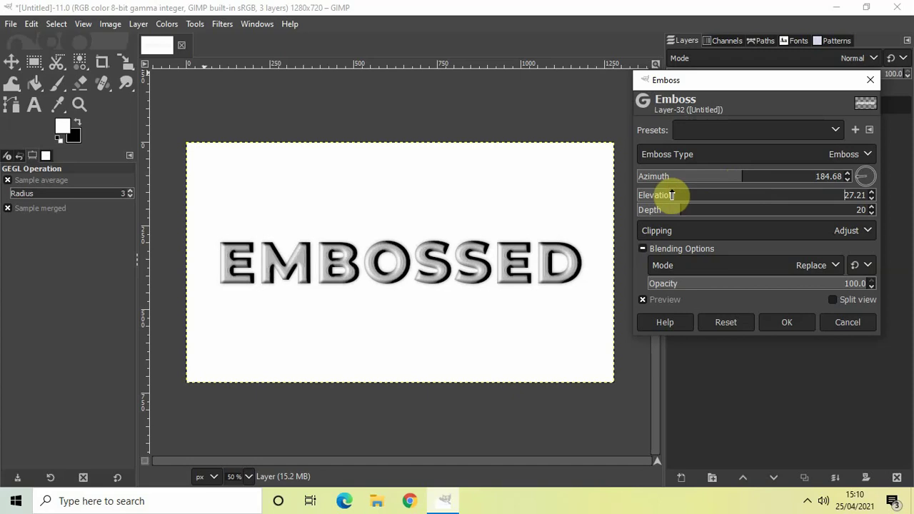
{"action": "left_click", "coordinate": [684, 195]}
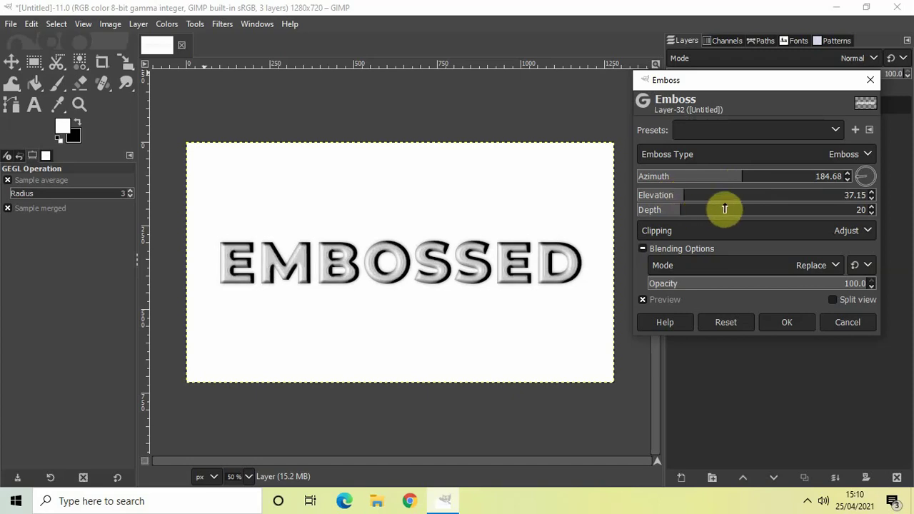
{"action": "left_click", "coordinate": [713, 210]}
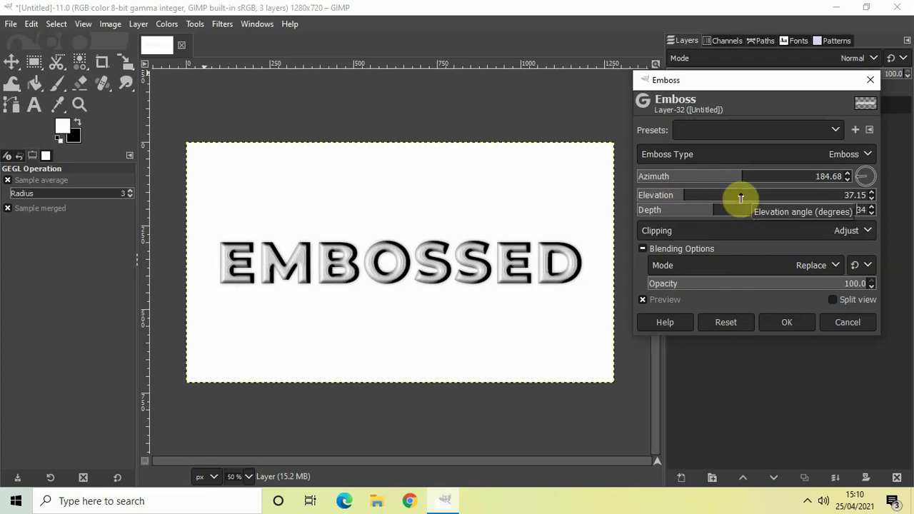
{"action": "left_click", "coordinate": [785, 322]}
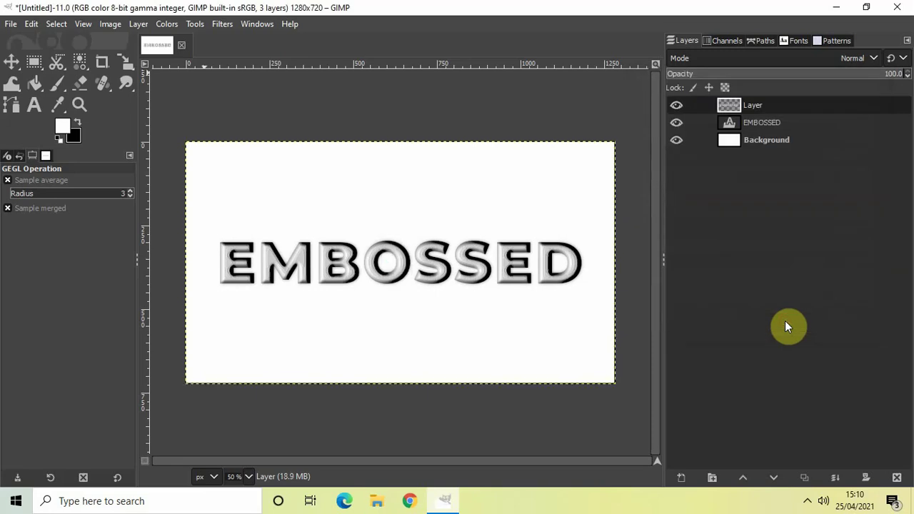
{"action": "left_click", "coordinate": [778, 140]}
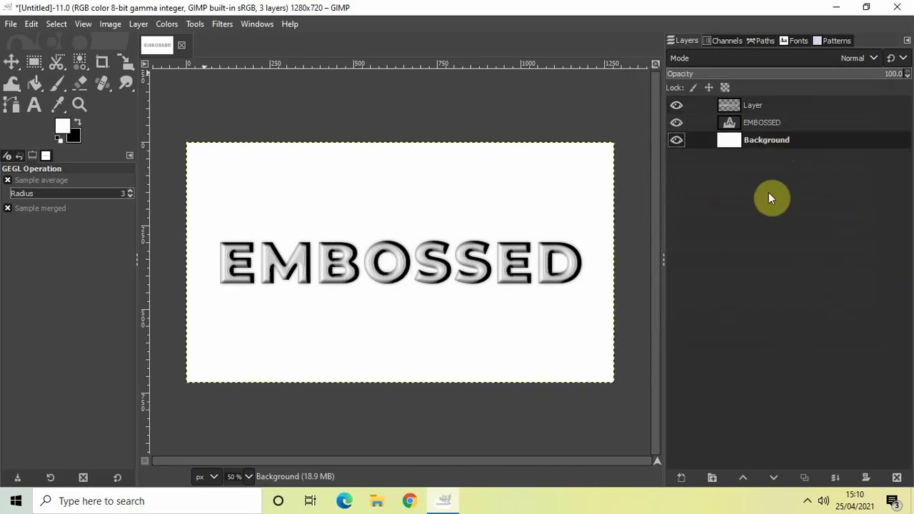